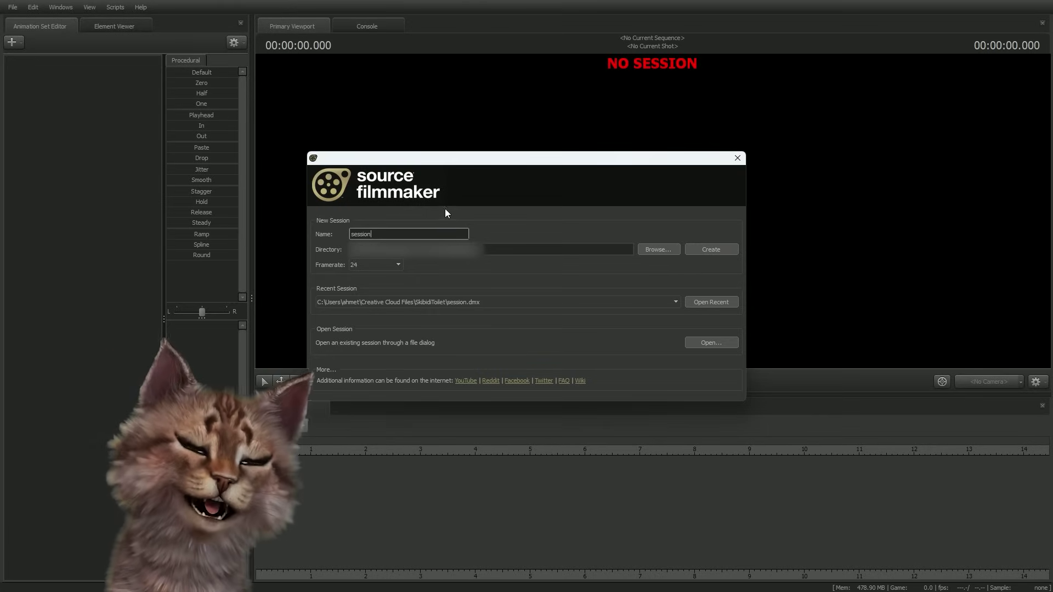
Step: Create a new 24 fps session named session and load the map dc_streets_cleaned_day.bsp
click(718, 251)
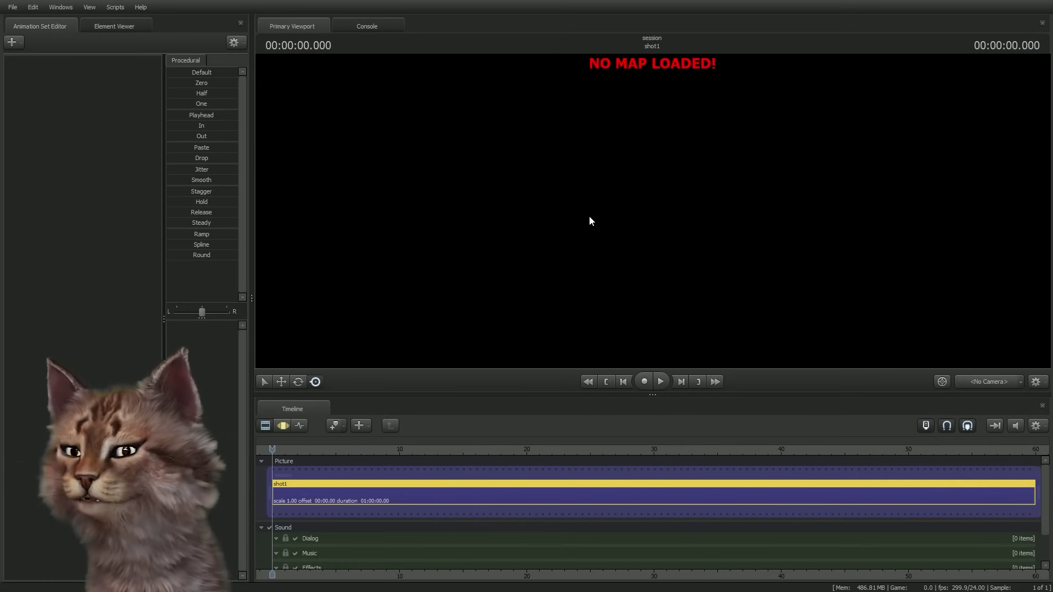
right_click(470, 153)
click(499, 247)
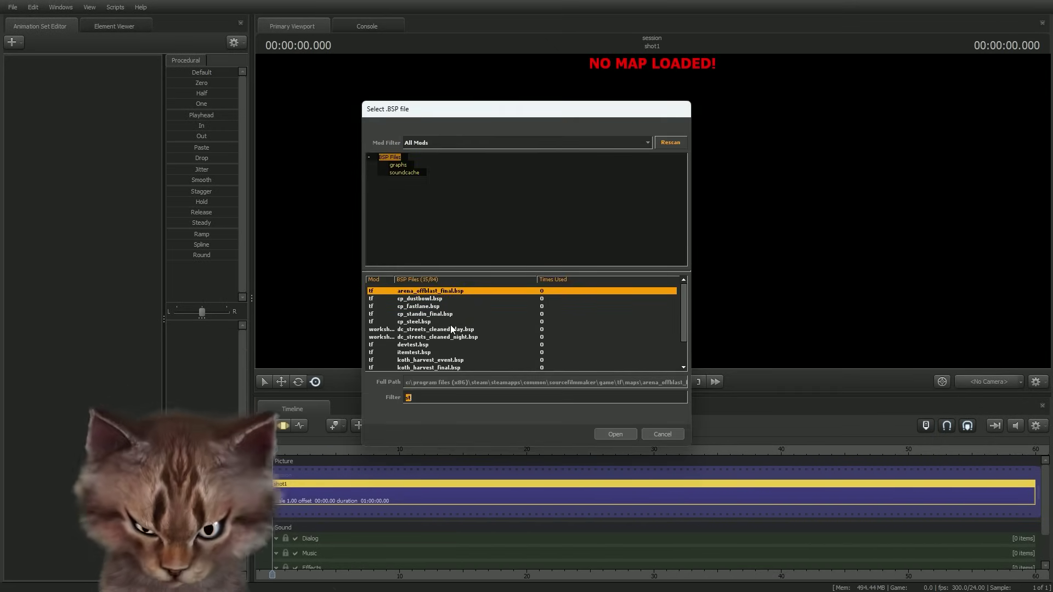
text(stre)
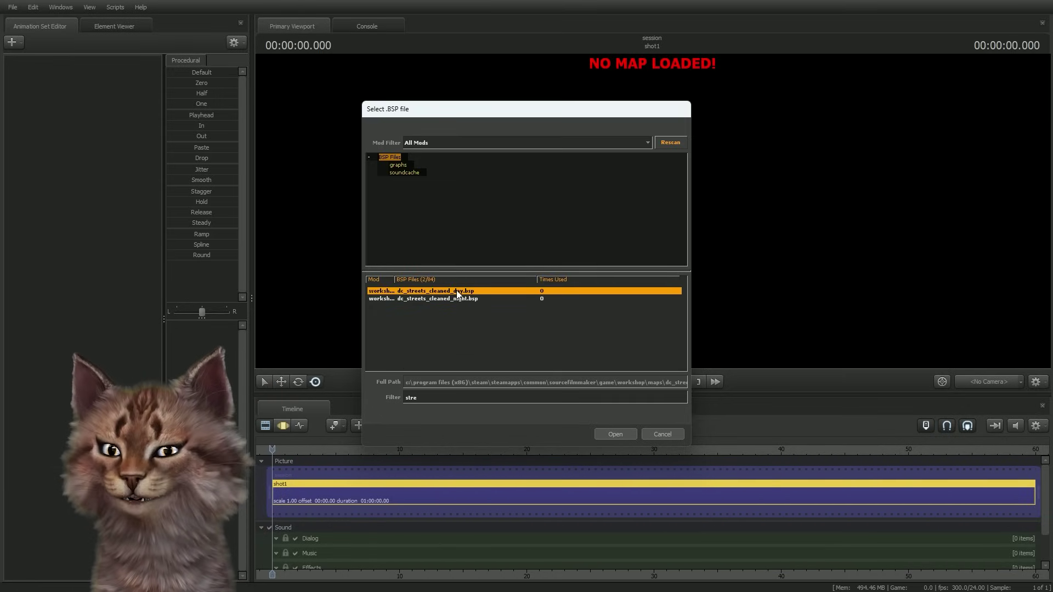
click(614, 433)
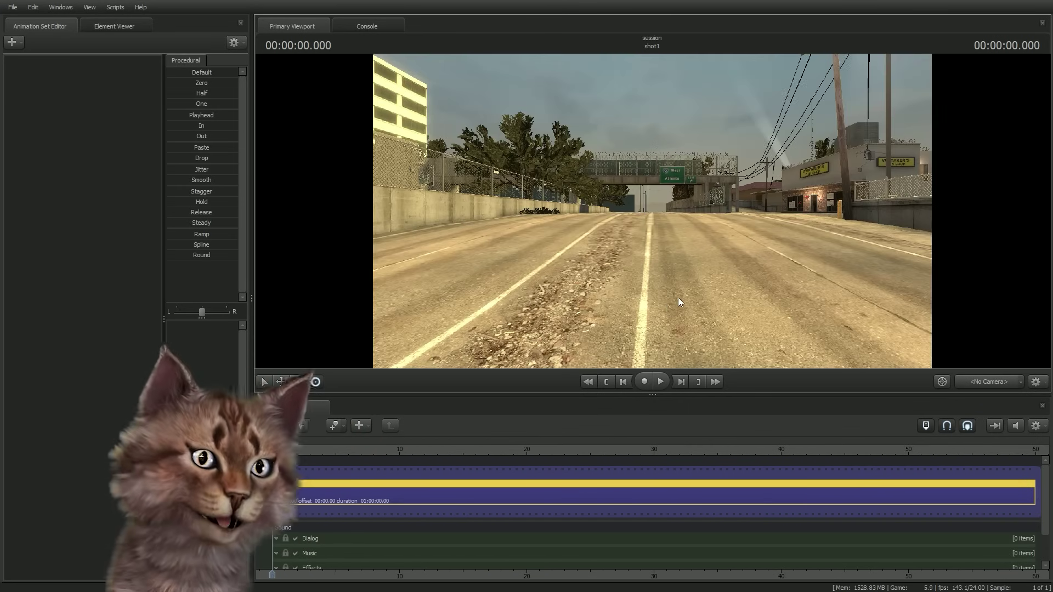
Step: Create an animation set for a new camera in shot1
right_click(695, 236)
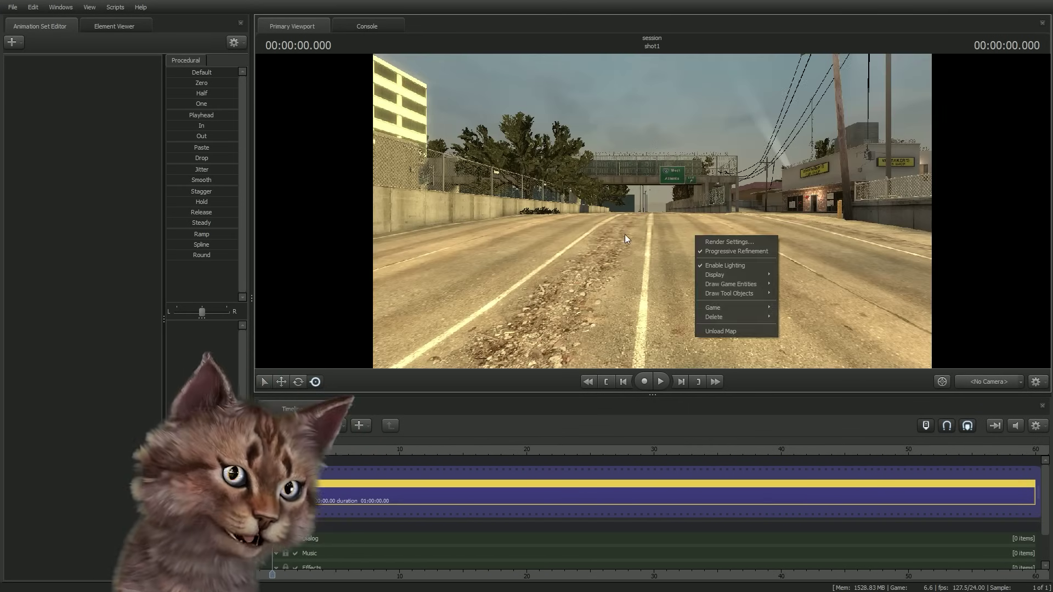
drag(624, 234, 526, 224)
key(s)
key(w)
mouse_move(652, 211)
mouse_down()
mouse_move(661, 210)
mouse_move(570, 199)
mouse_move(662, 209)
mouse_up()
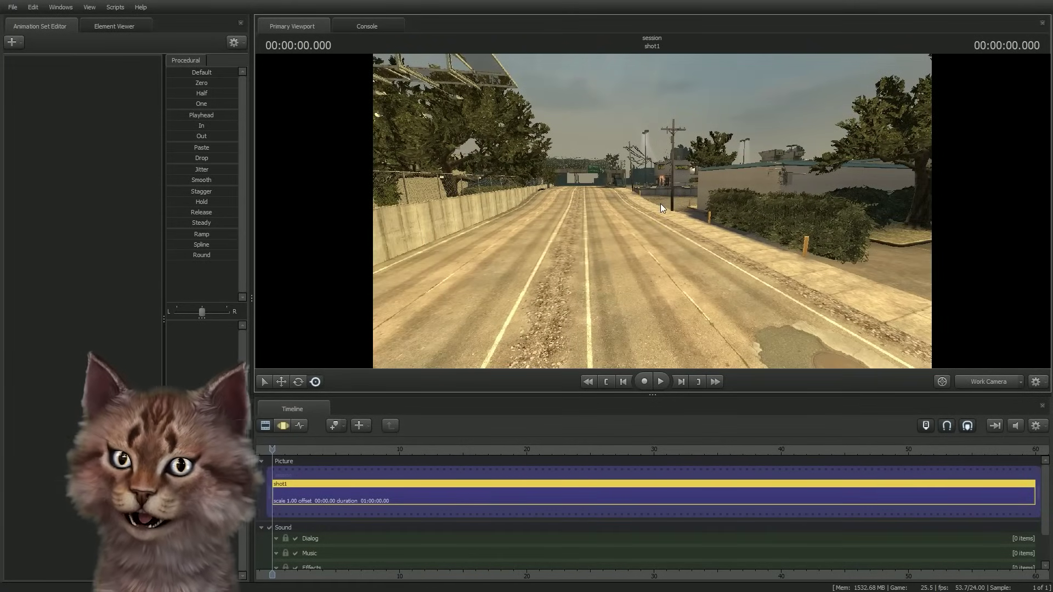
right_click(56, 111)
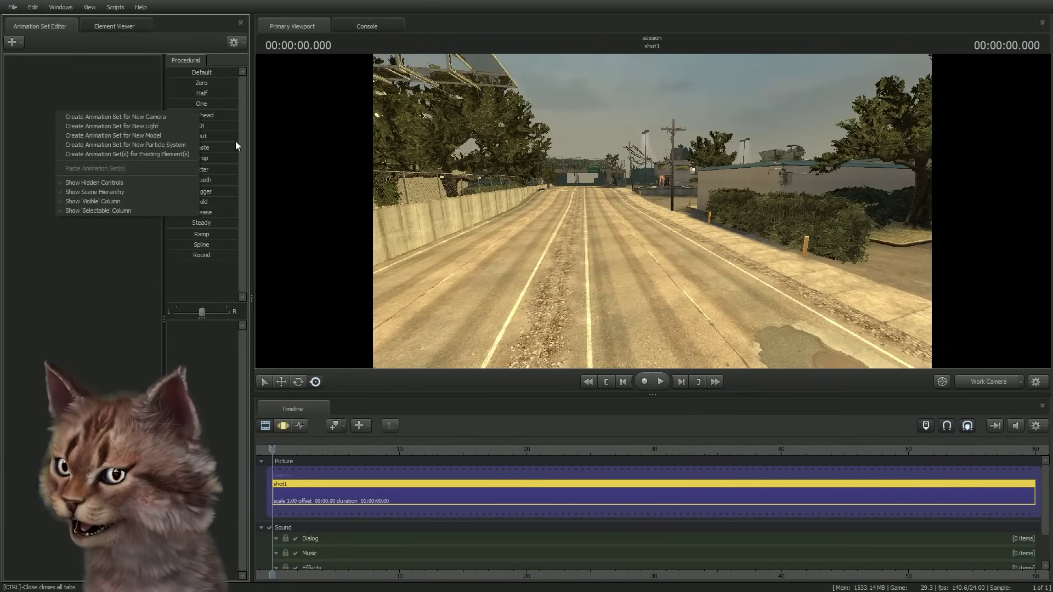
click(163, 117)
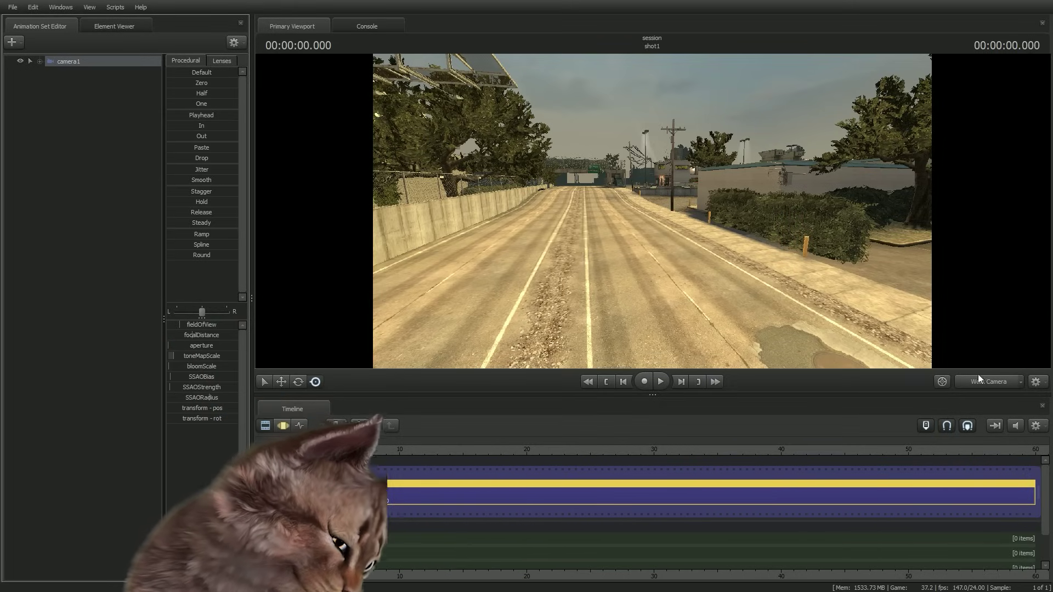
Step: Set camera1 as the shot's scene camera and view the scene through it
click(995, 383)
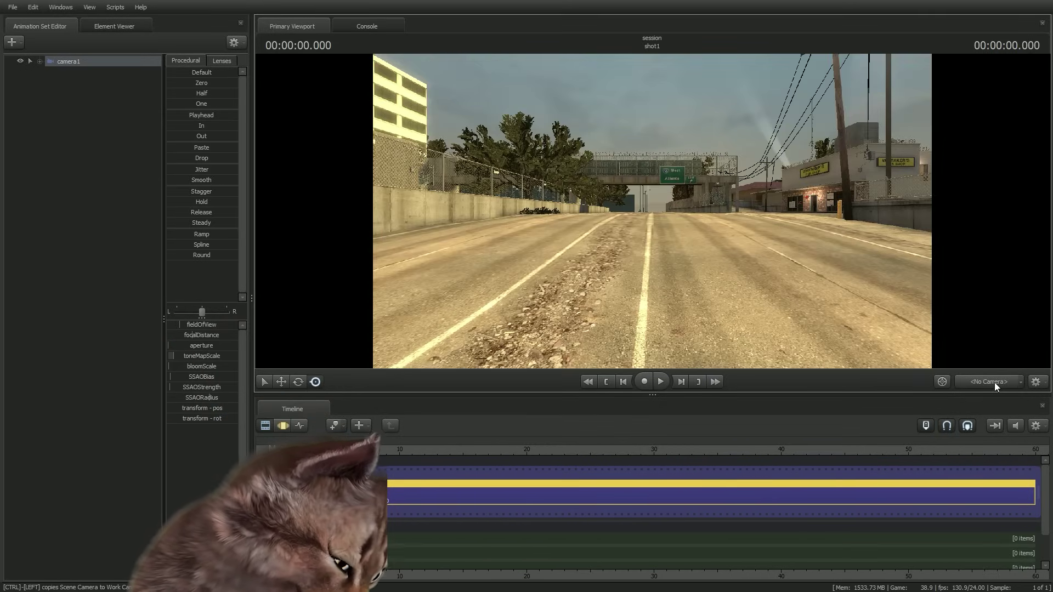
click(1019, 381)
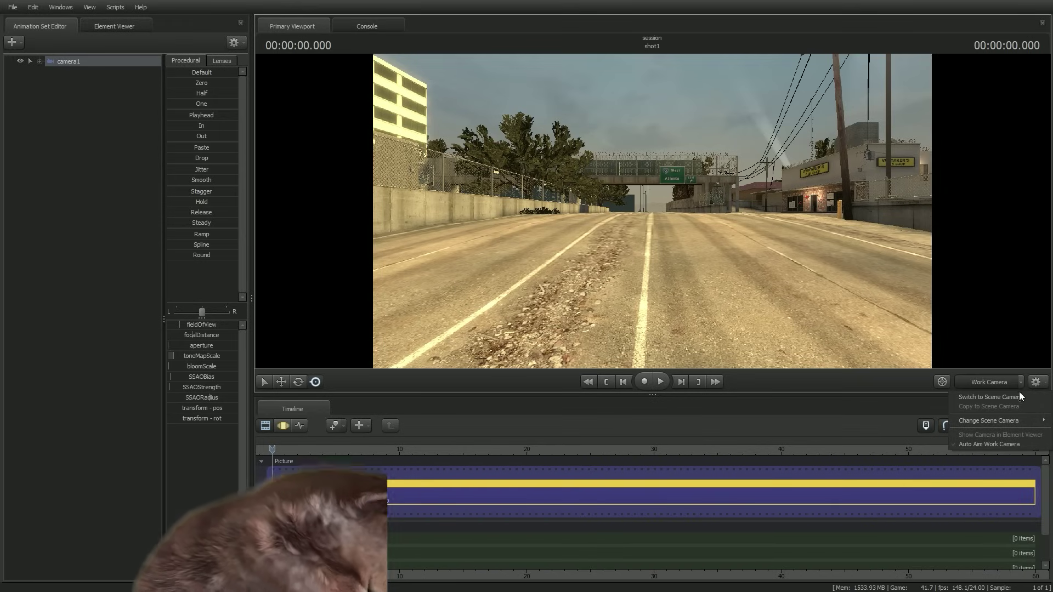
mouse_move(997, 421)
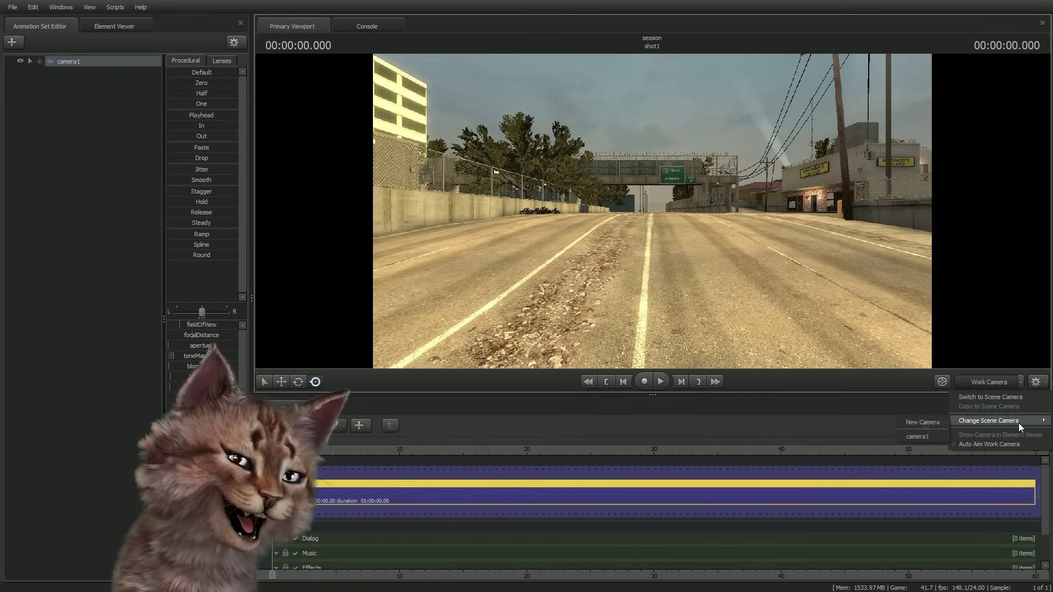
click(917, 436)
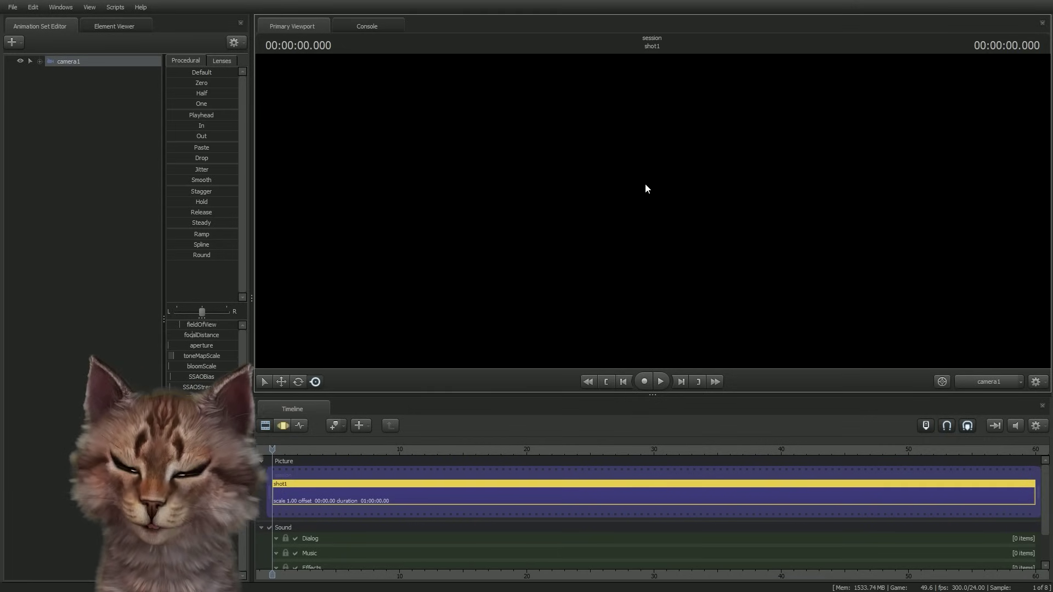
Step: Try to move camera1 through the viewport while still in timeline mode
click(654, 165)
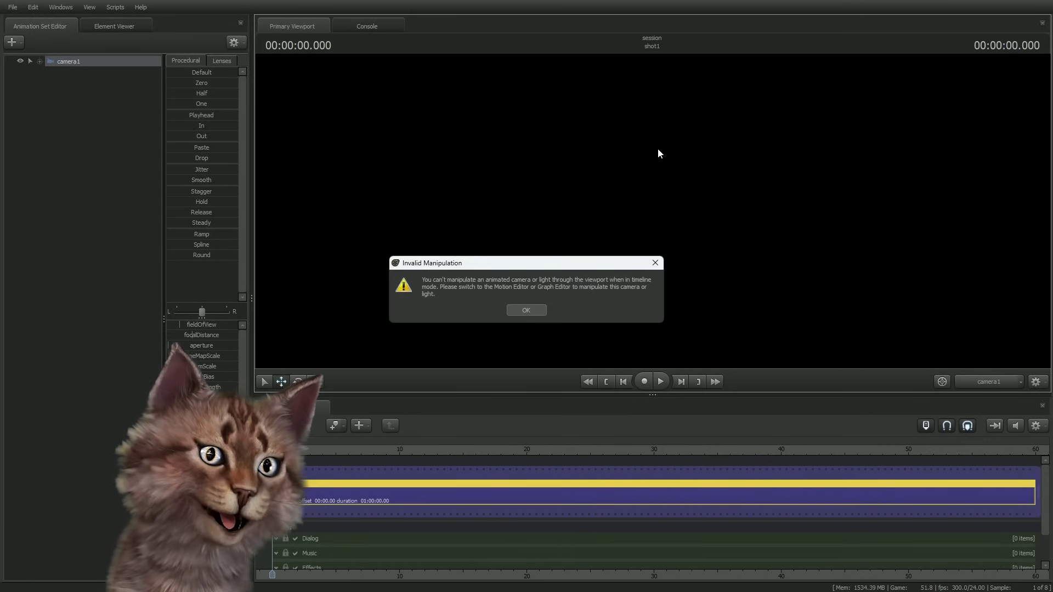
click(525, 308)
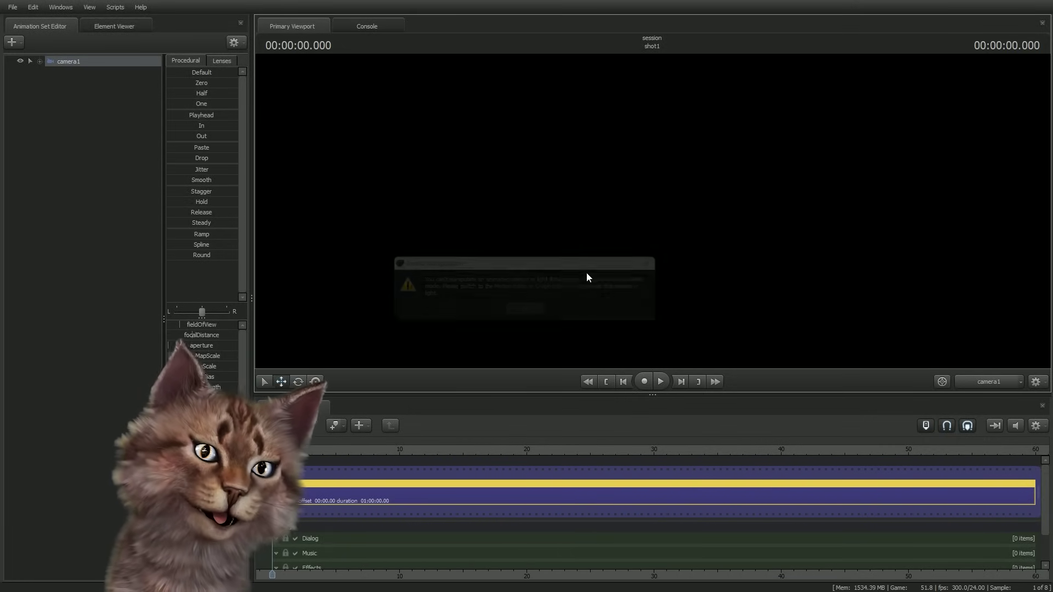
click(613, 228)
click(533, 308)
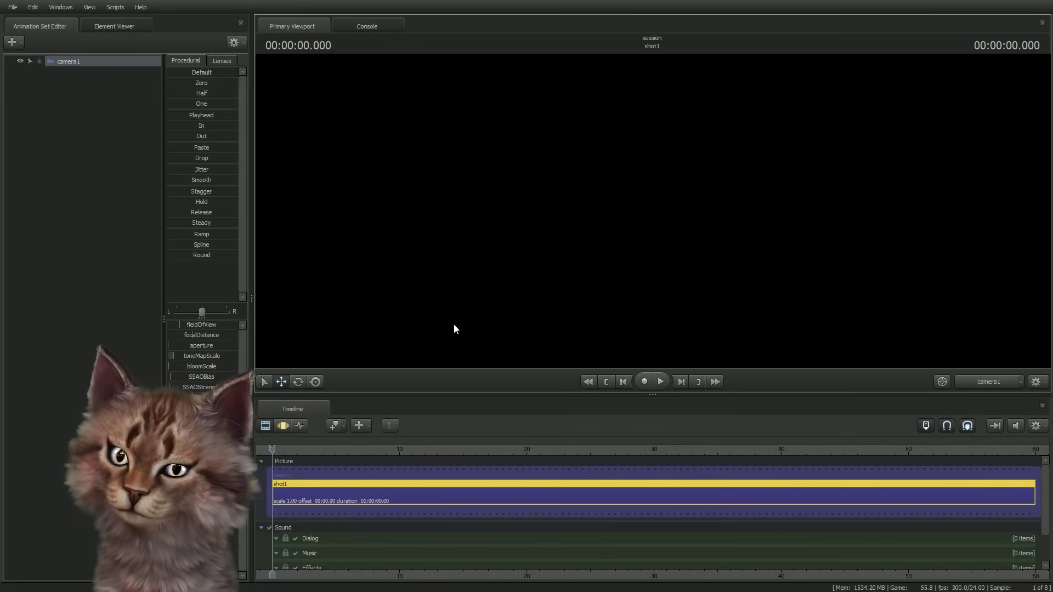
Step: Switch to the Motion Editor and fly camera1 to a spot above the street, facing the overpass with the green road sign
click(283, 426)
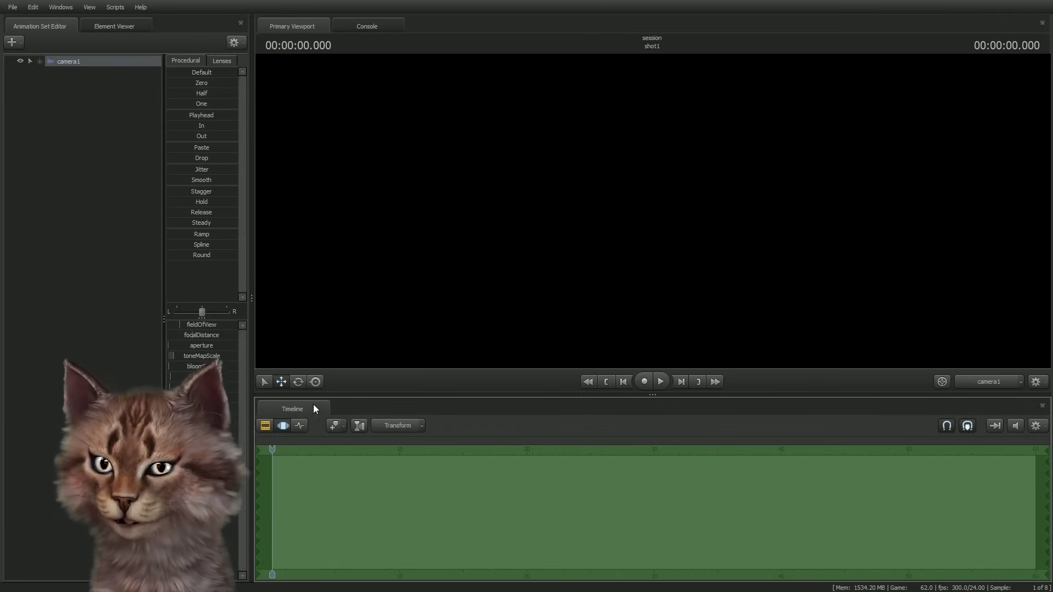
click(623, 186)
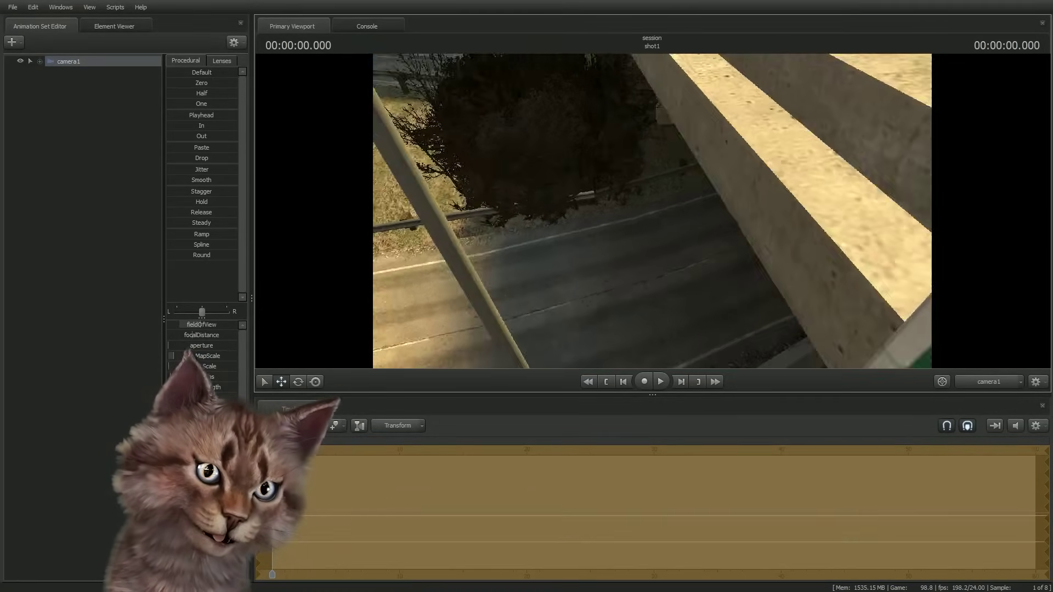
key(w)
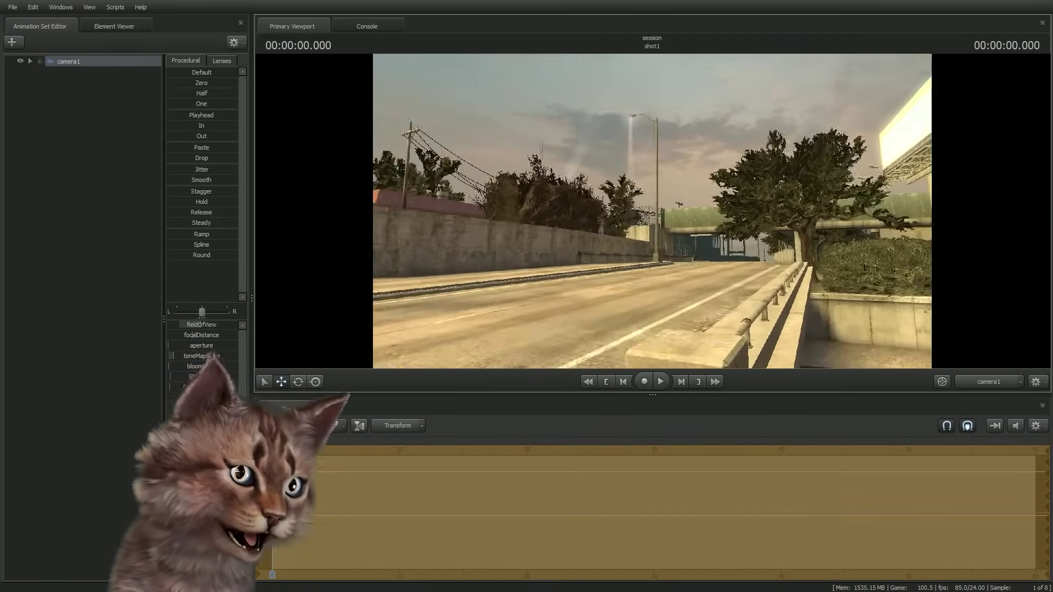
key(w)
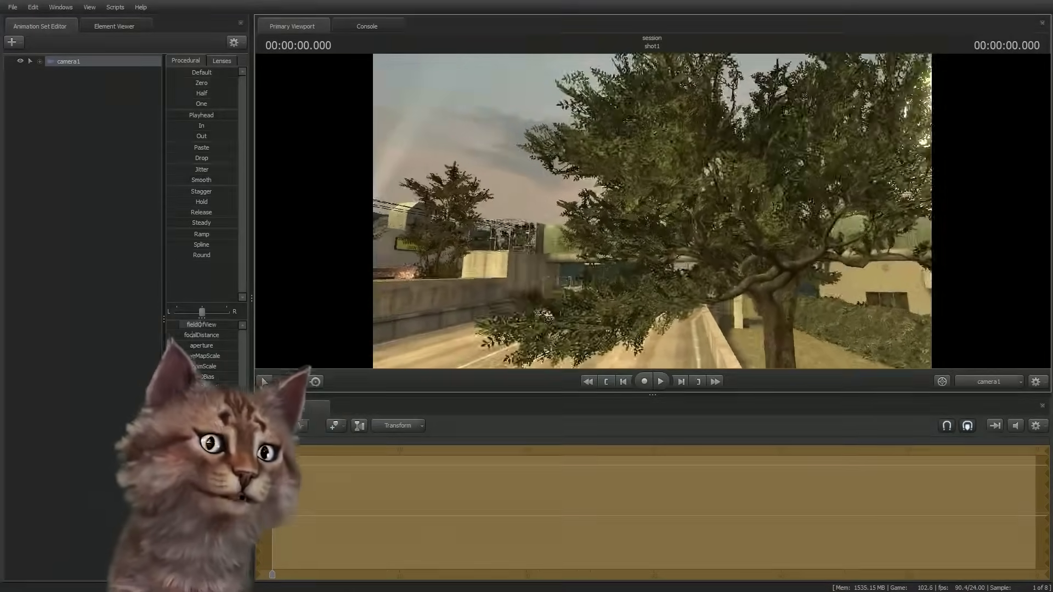
key(w)
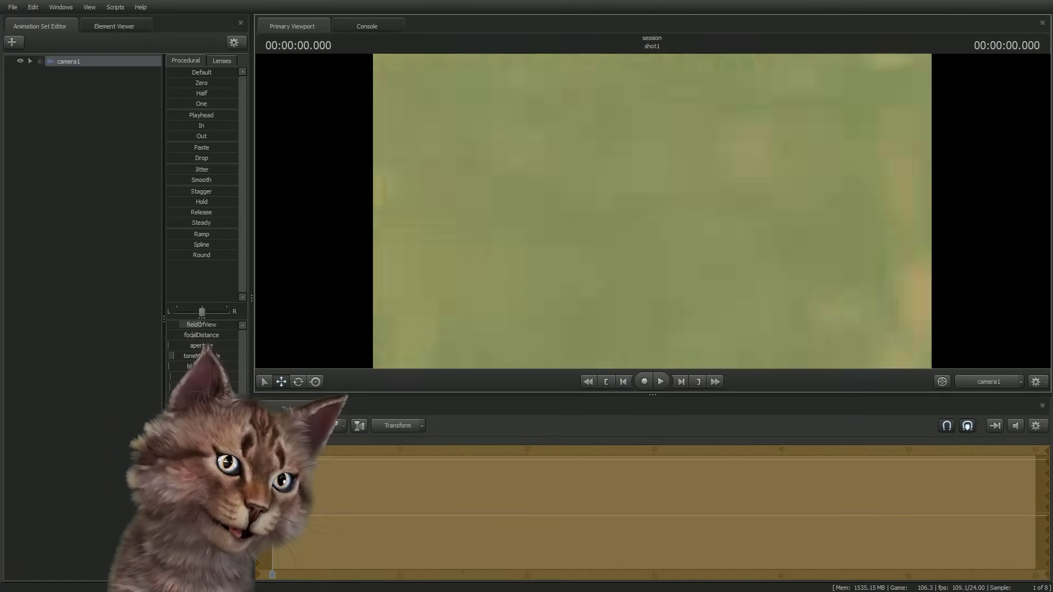
key(w)
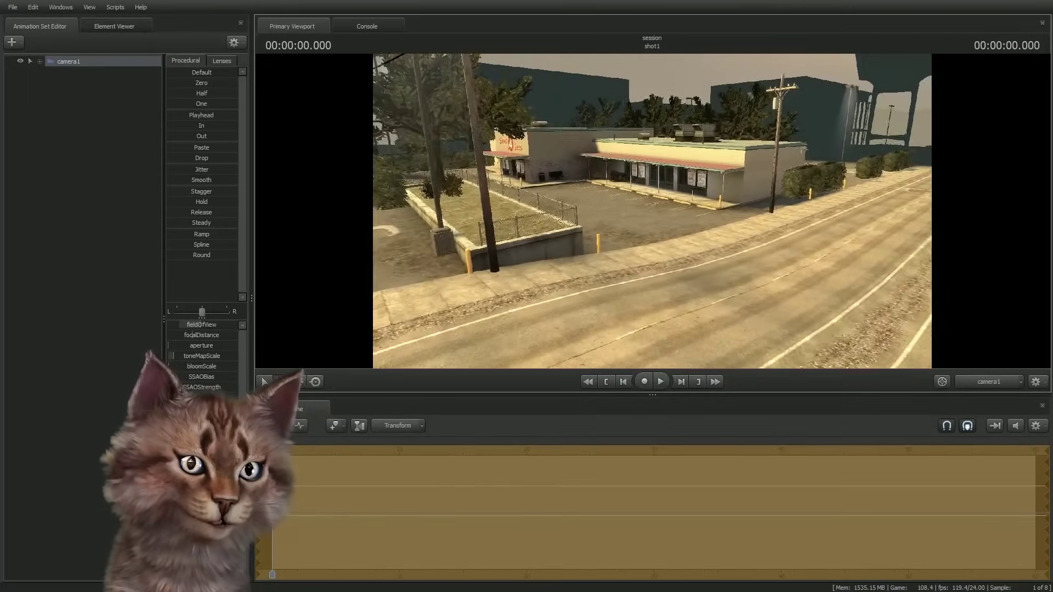
key(w)
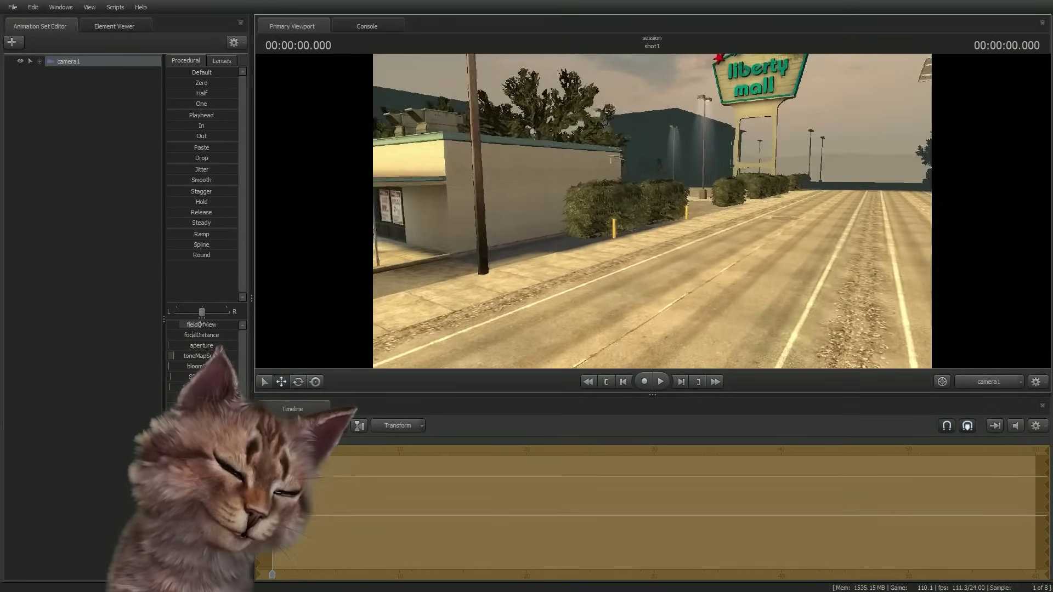
key(s)
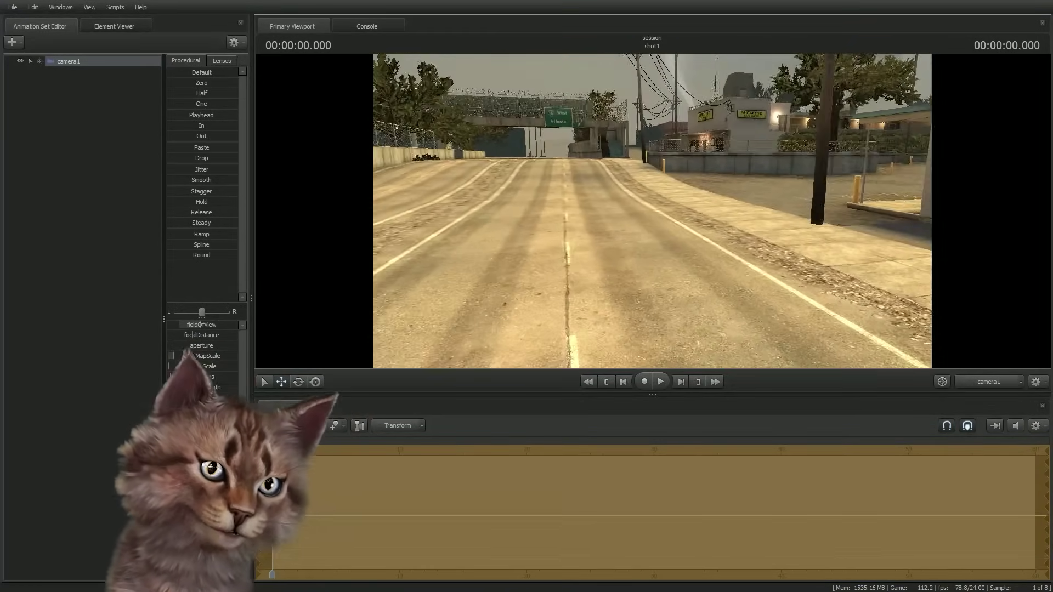
key(s)
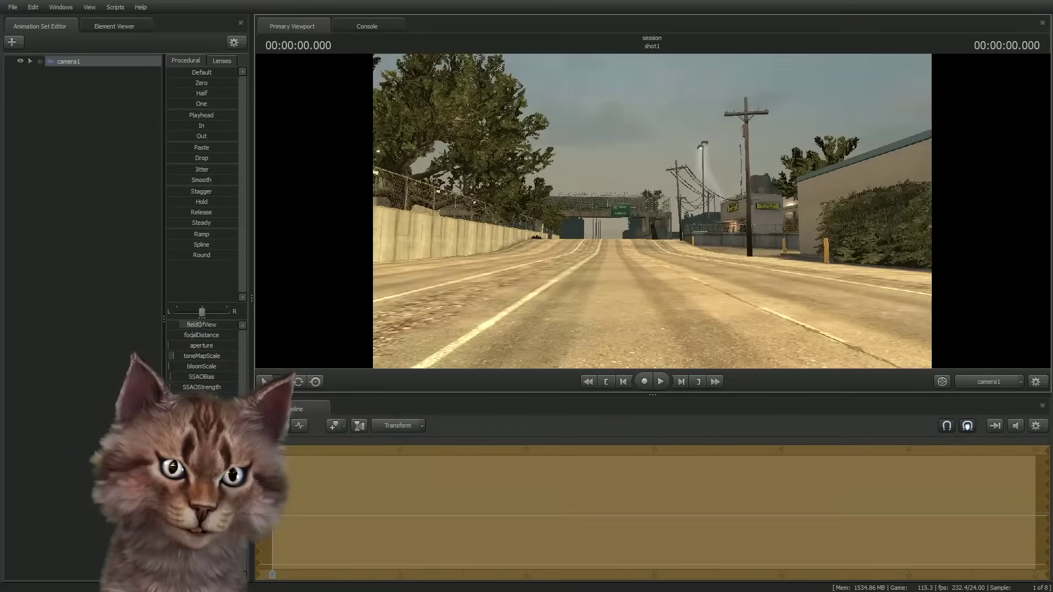
key(s)
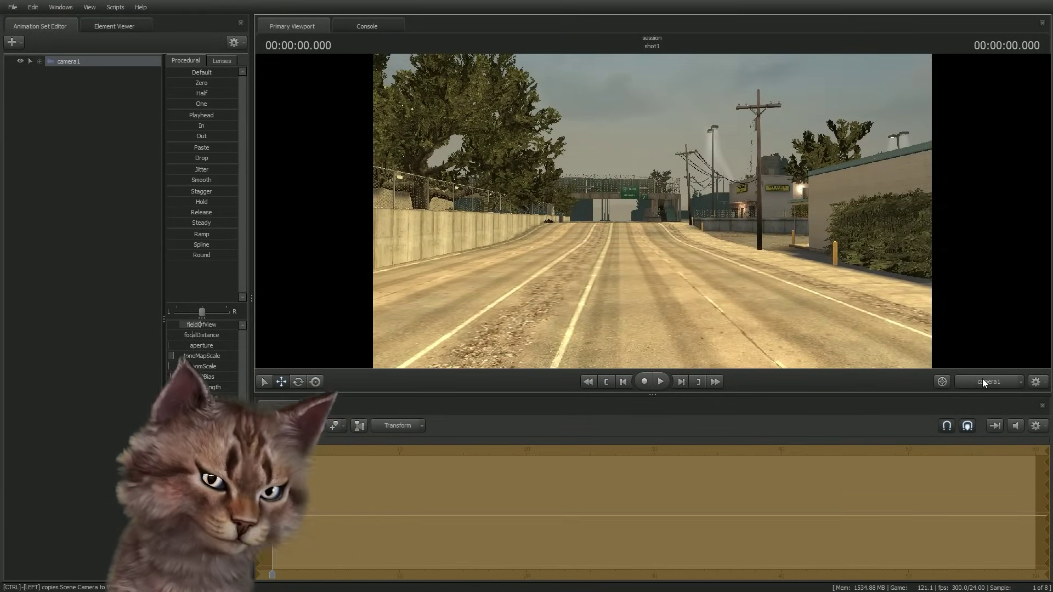
Step: Switch to the Work Camera and fly around the street to examine camera1's placement and its surroundings
click(982, 380)
mouse_move(661, 230)
mouse_down()
mouse_move(494, 230)
mouse_move(438, 175)
mouse_move(483, 219)
mouse_move(625, 233)
mouse_move(656, 223)
mouse_up()
key(s)
key(w)
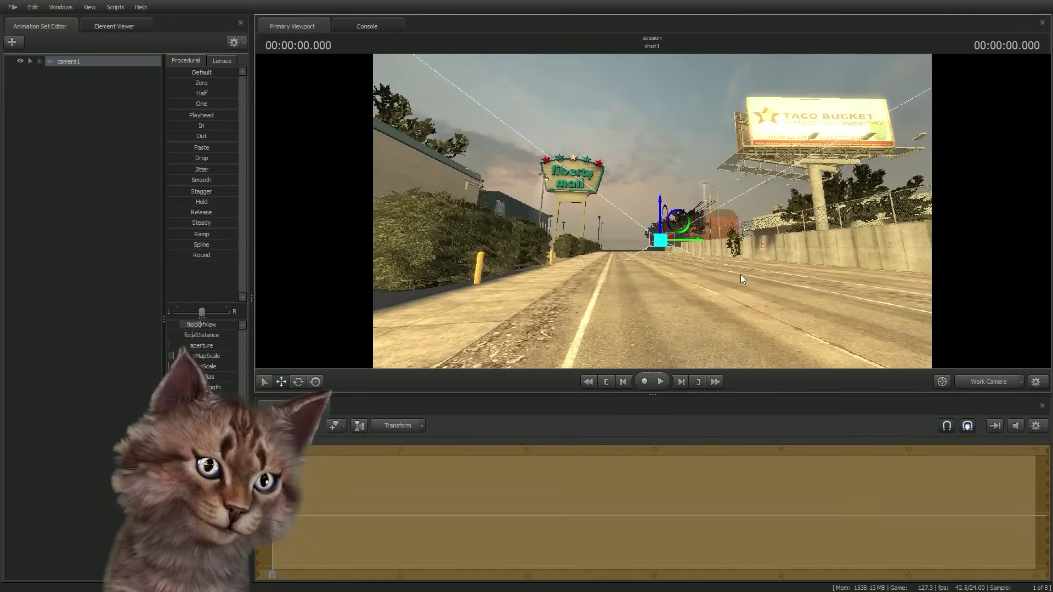
key(w)
drag(741, 274, 384, 230)
key(s)
key(w)
drag(652, 211, 916, 224)
key(s)
key(w)
key(s)
key(w)
key(a)
key(d)
drag(652, 240, 556, 237)
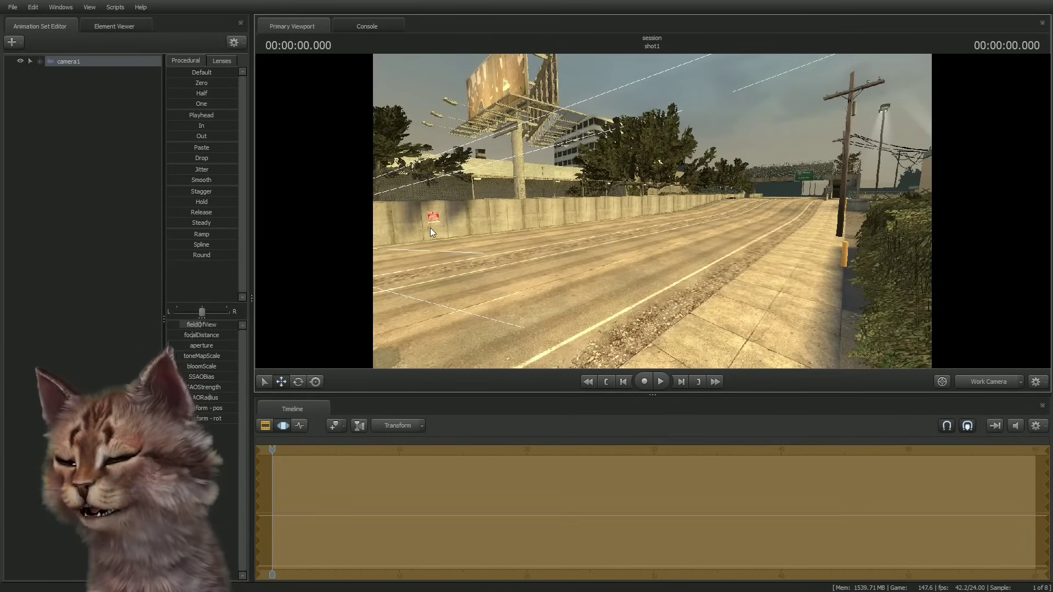
Step: Start an animation set for a new model and preview several cameraman and skibidi toilet models from the skibidi-filtered list
click(76, 114)
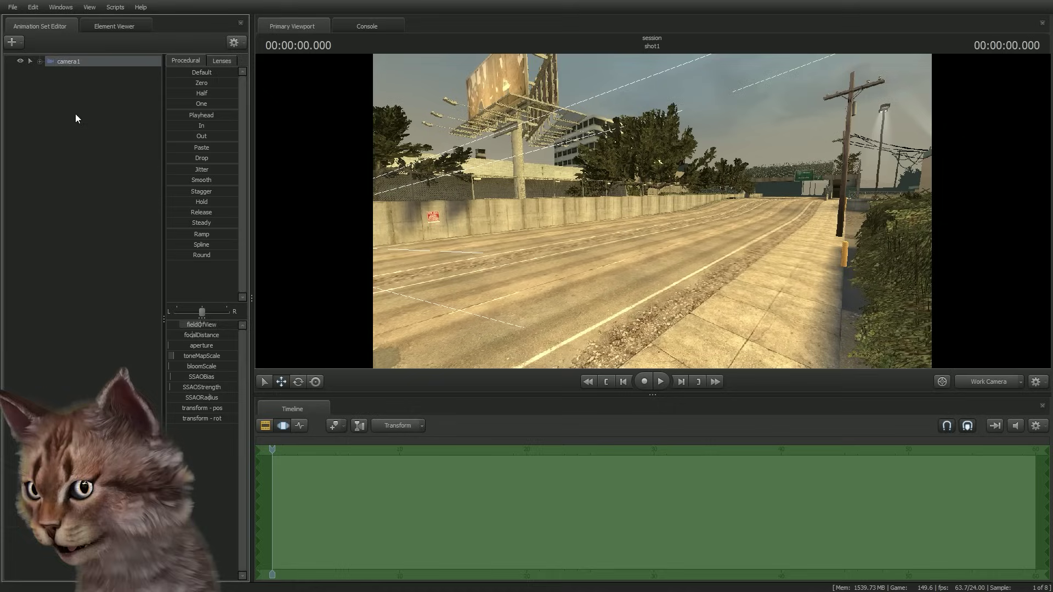
right_click(62, 105)
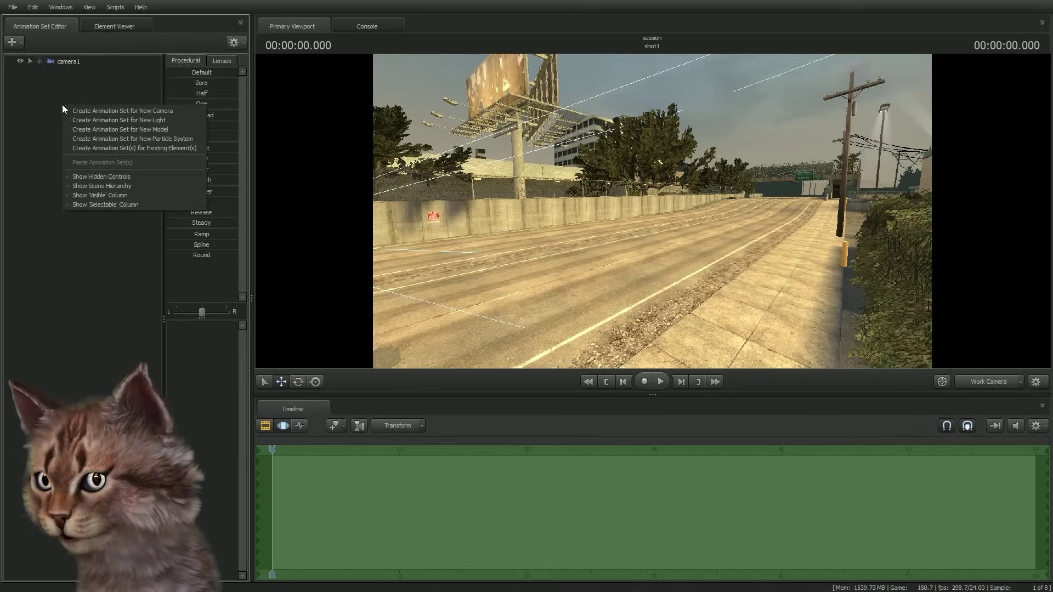
click(122, 129)
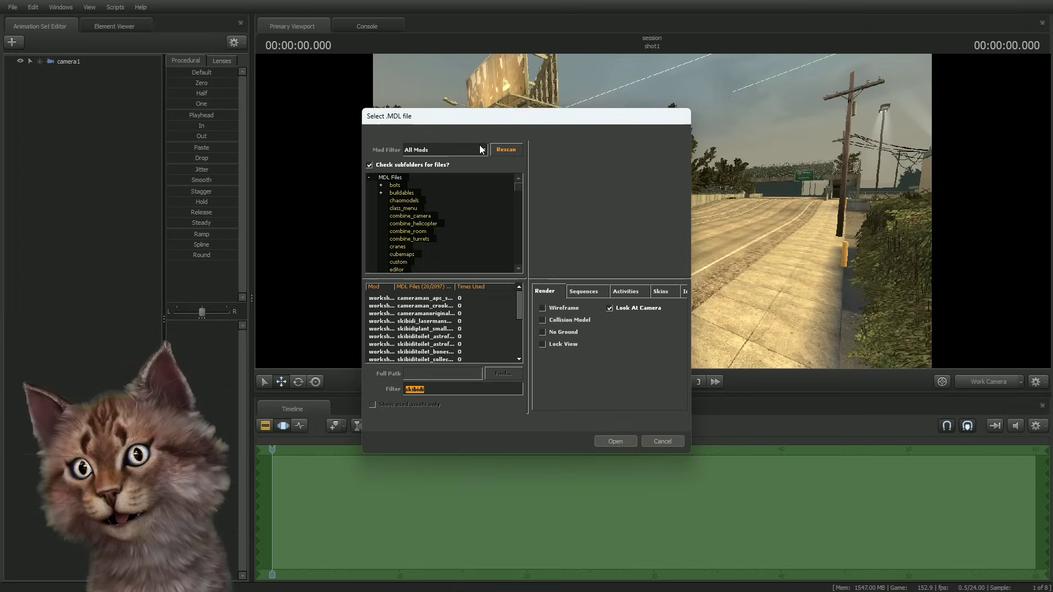
click(428, 323)
click(406, 306)
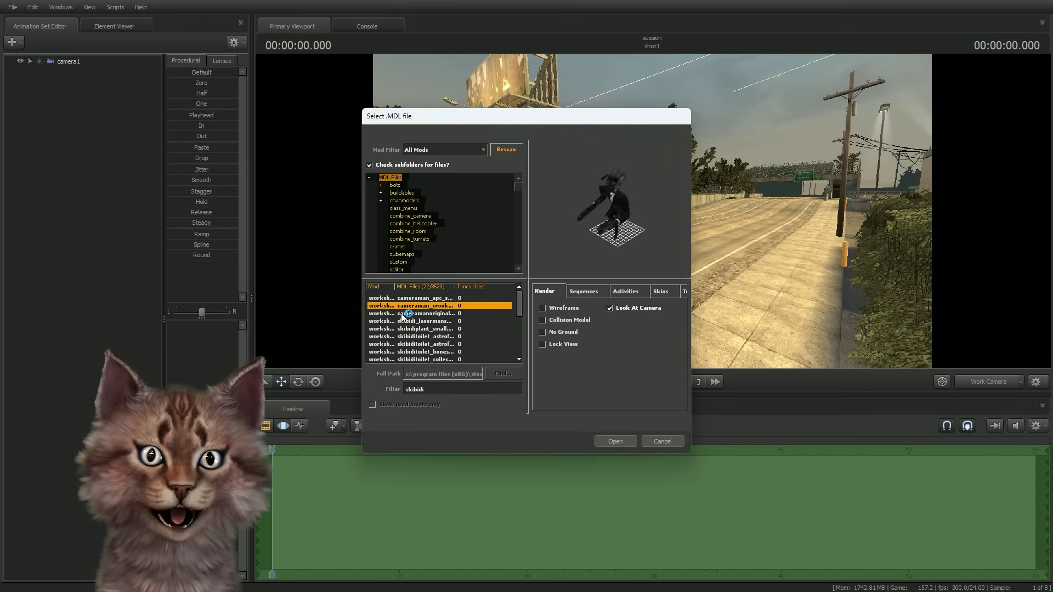
click(433, 338)
click(391, 314)
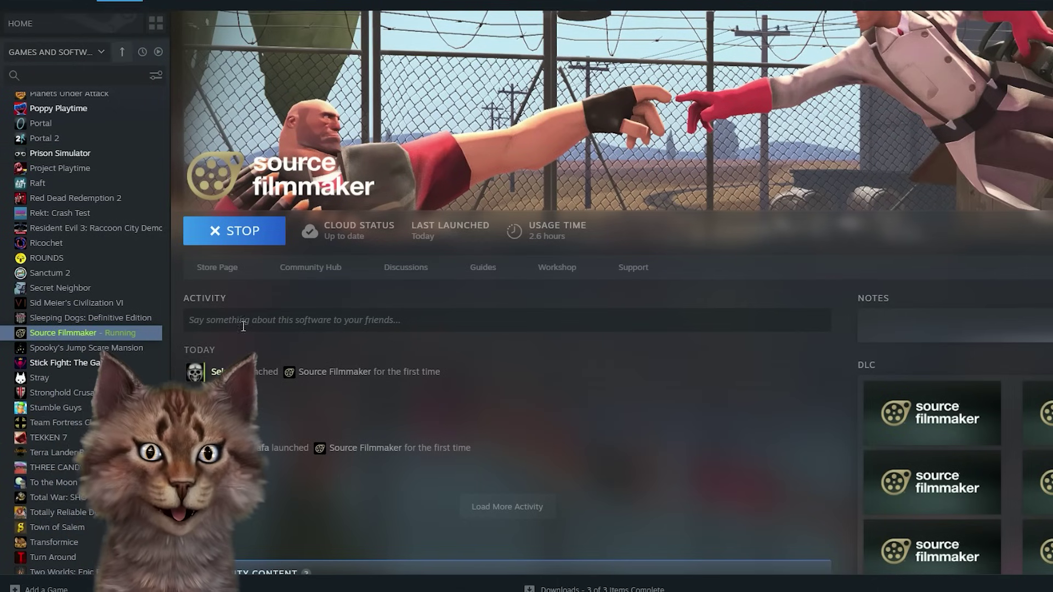
Step: Switch to Steam, open the Source Filmmaker Workshop and browse the items matching "skibidi"
click(548, 267)
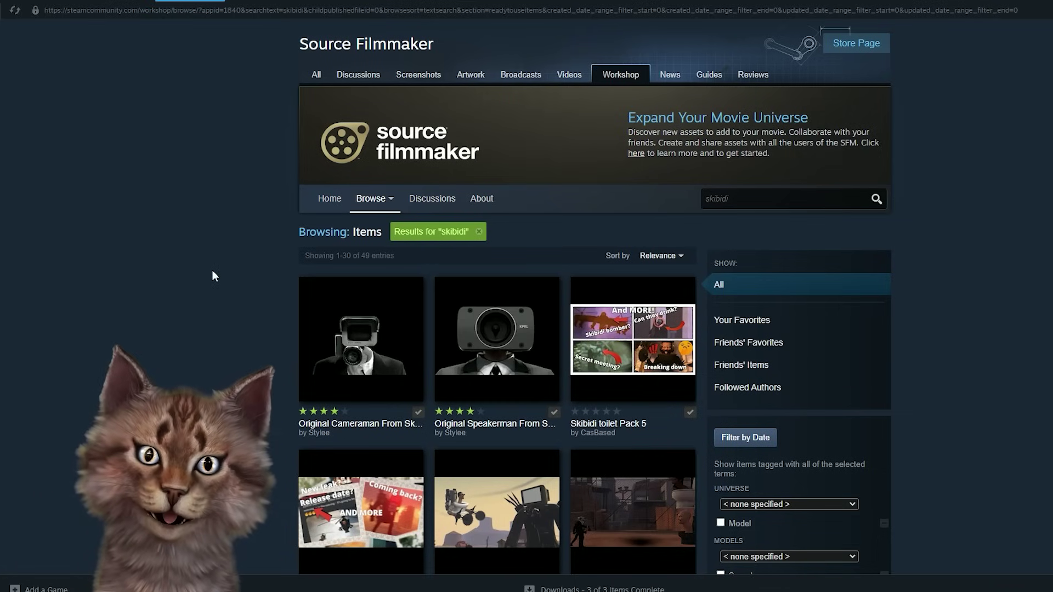
scroll(212, 271, down, 2)
mouse_move(408, 270)
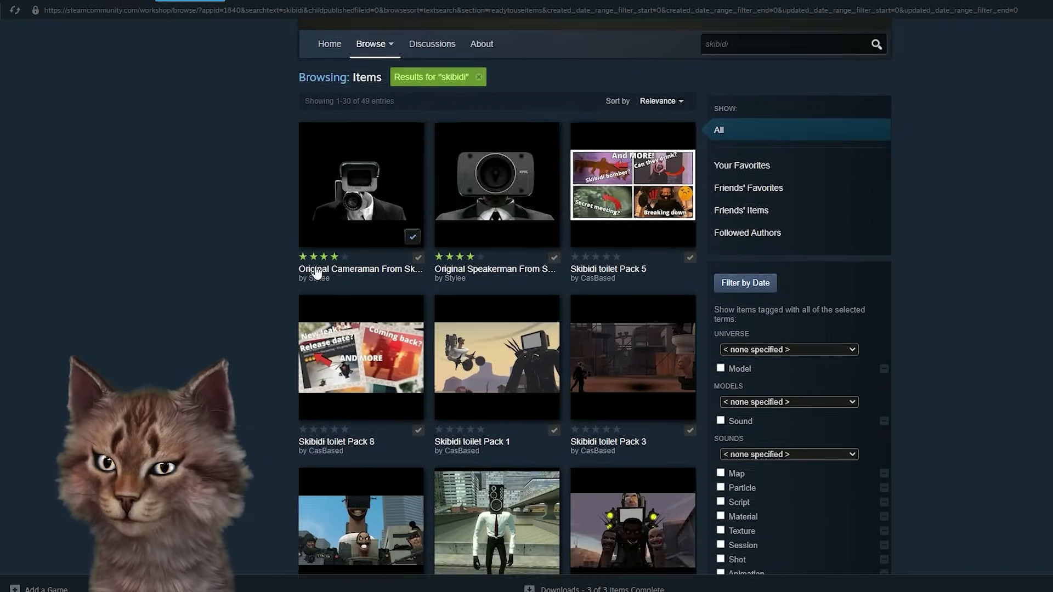
scroll(412, 354, down, 15)
scroll(411, 354, down, 1)
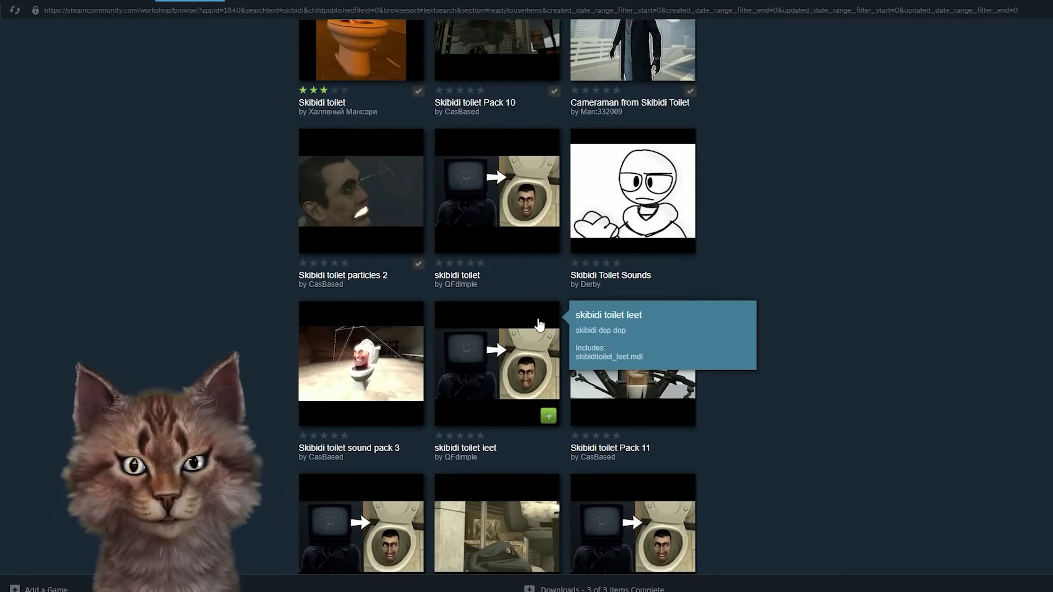
Step: Subscribe to the Workshop items Skibidi Toilet Sounds, skibidi toilet (skibiditoilet_gman_mk2.mdl) and Skibidi Toilet Large speakerman
click(683, 247)
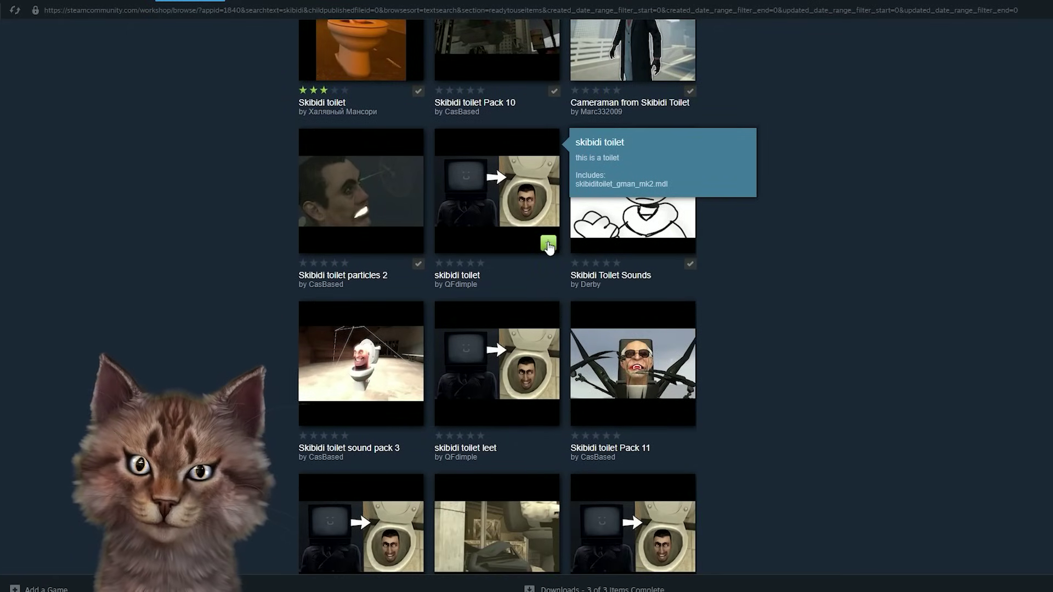
click(549, 245)
scroll(422, 246, up, 15)
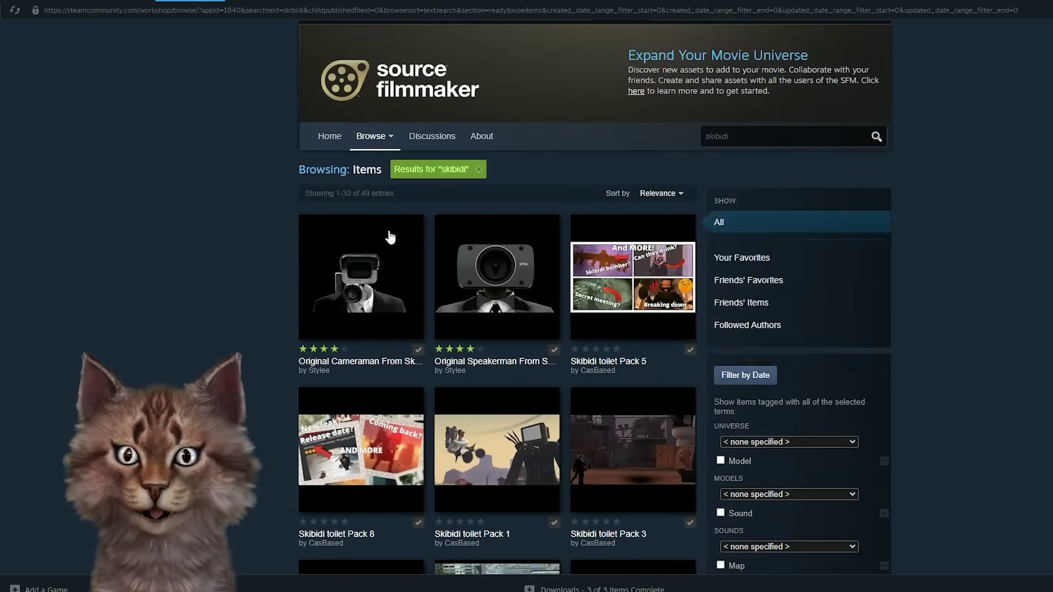
scroll(388, 236, down, 5)
scroll(524, 322, down, 11)
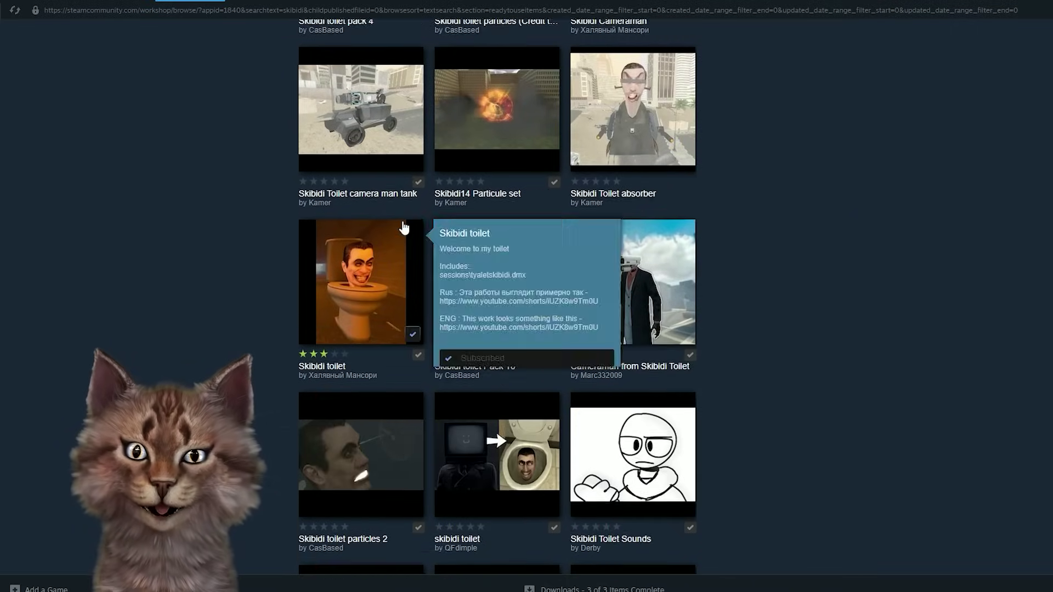
scroll(607, 247, up, 12)
scroll(543, 501, down, 1)
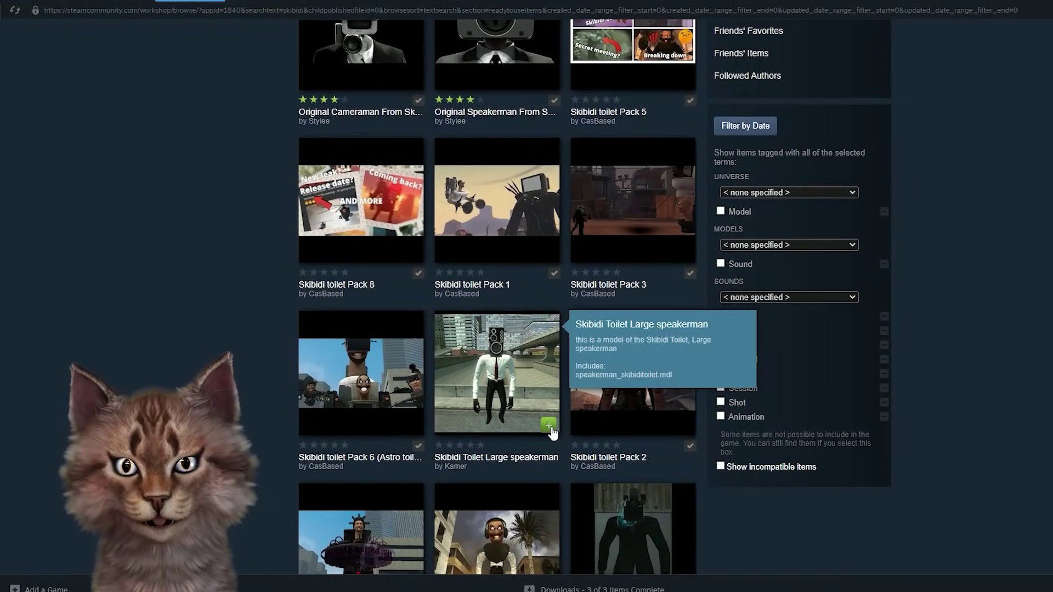
Step: Subscribe to Skibidi toilet sound pack 2, skibidi toilet(see the description), skibidi toilet heavily armed, Skibidi toilet Pack 11 and skibidi toilet leet
scroll(553, 384, down, 15)
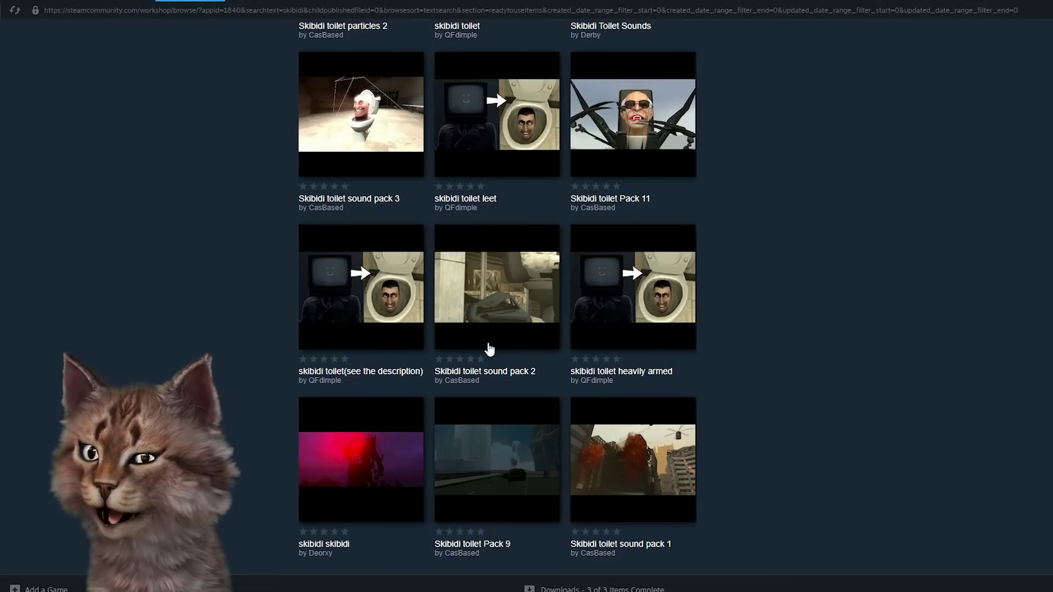
click(549, 340)
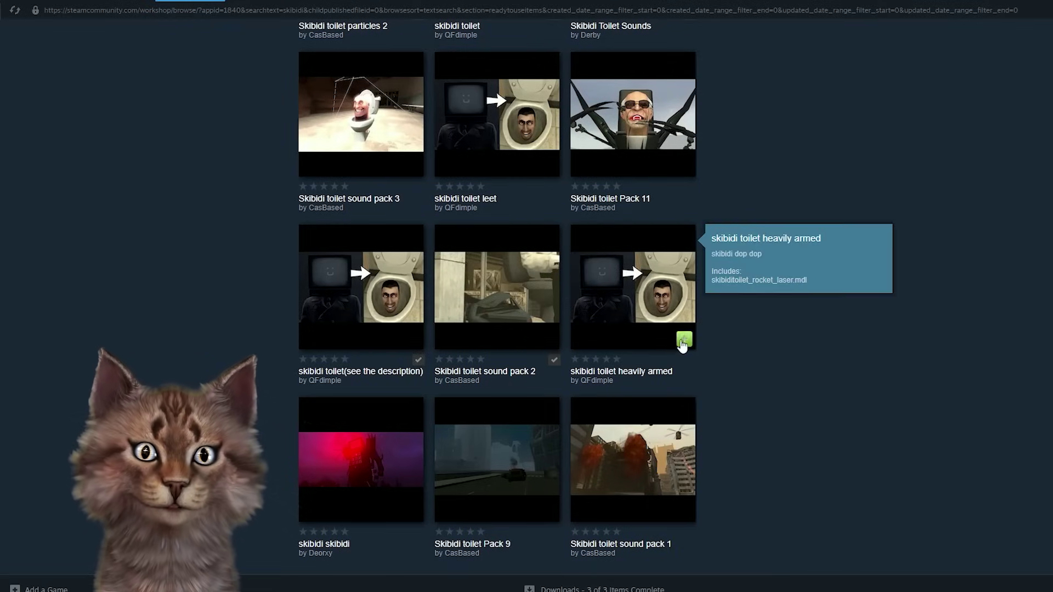
click(684, 340)
click(684, 166)
click(549, 167)
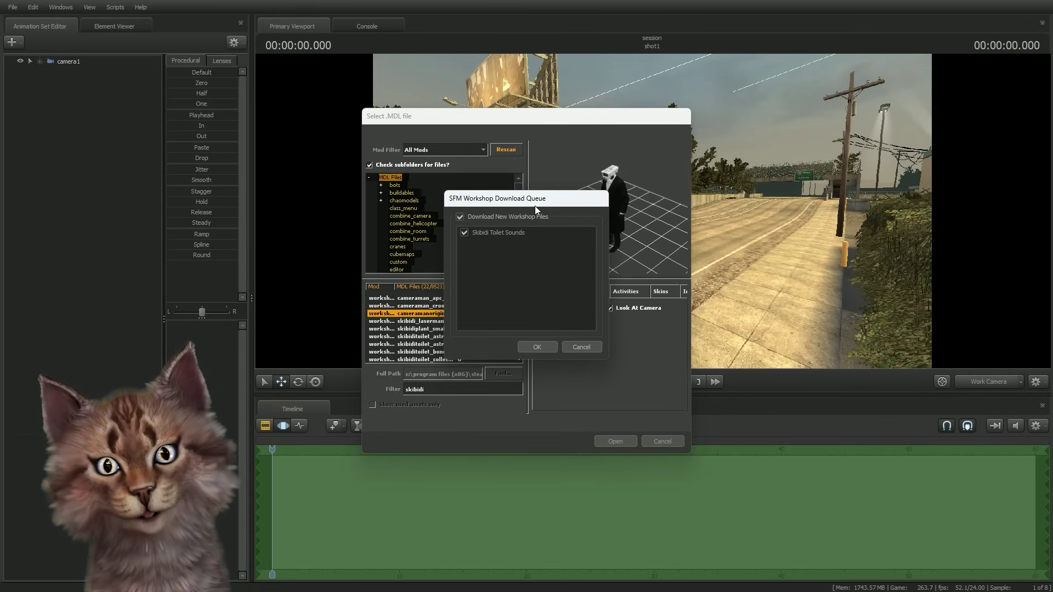
Step: Switch to Source Filmmaker, download the queued Workshop files and overwrite all conflicting existing files with the new ones
click(538, 347)
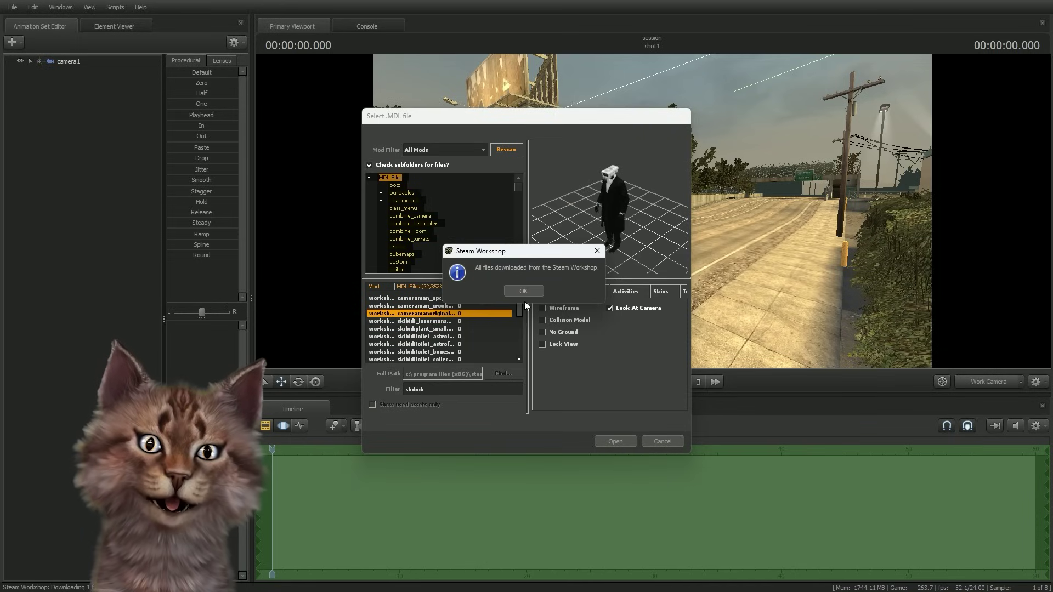
click(537, 347)
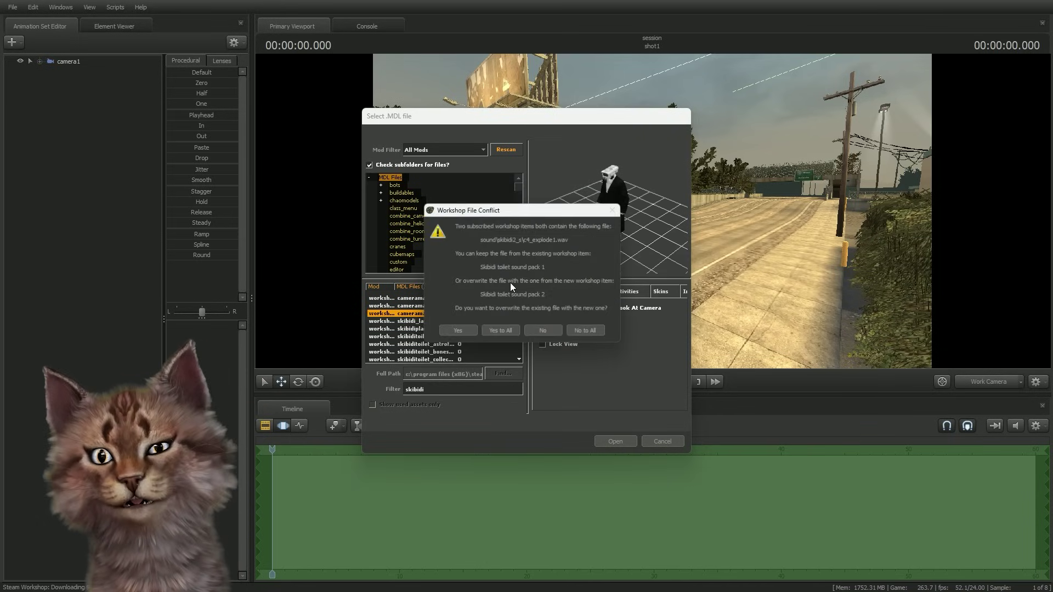
click(510, 334)
click(511, 334)
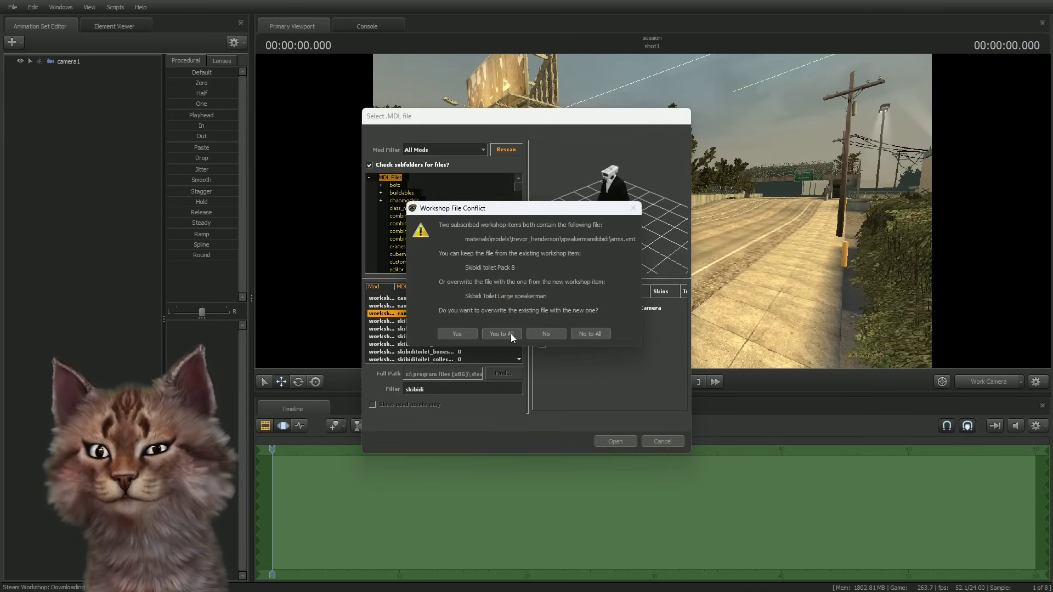
click(511, 333)
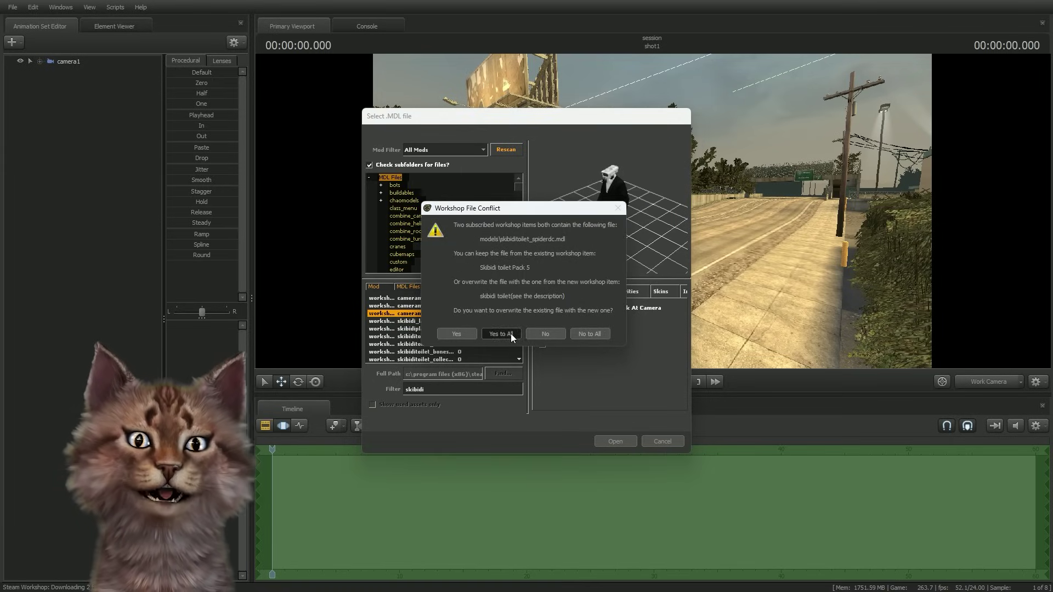
click(511, 334)
click(511, 334)
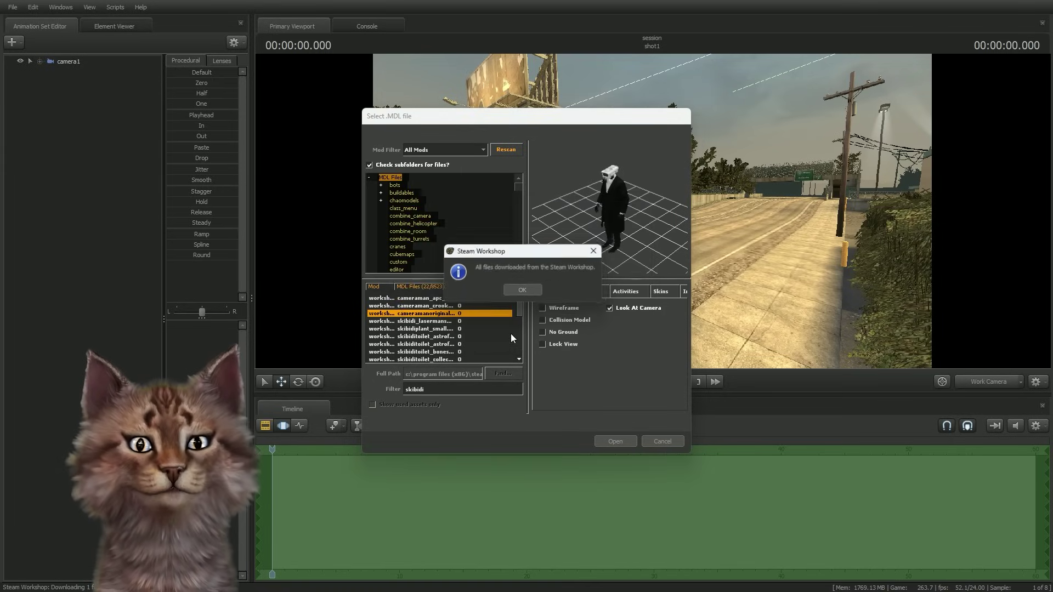
click(522, 290)
Step: Preview several models from the skibidi-filtered list, including the laser man, the TV titan and skibidi toilet variants
click(438, 321)
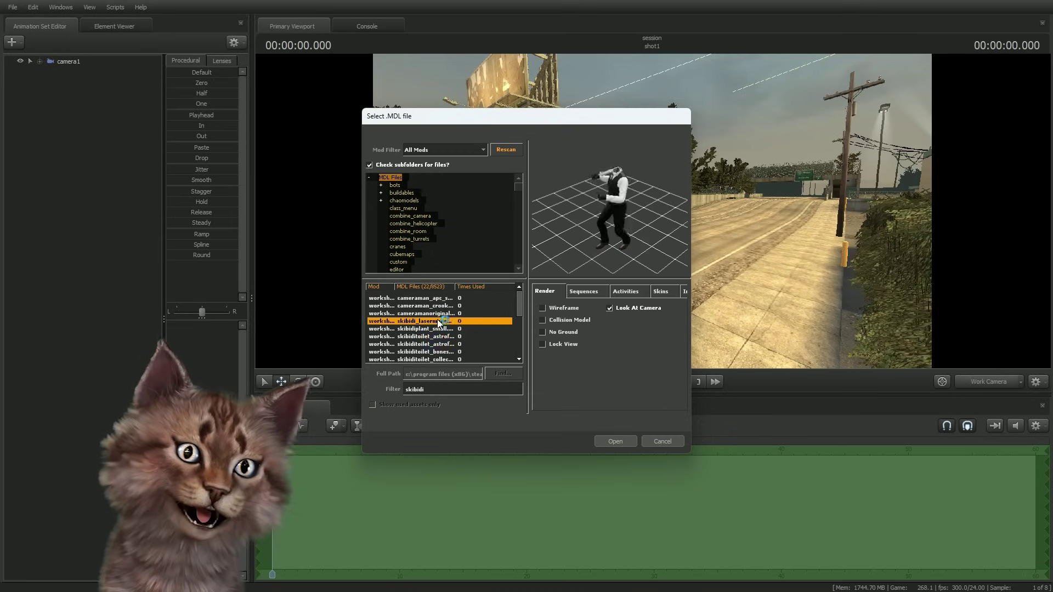
scroll(437, 320, down, 4)
click(438, 320)
scroll(438, 321, down, 1)
click(436, 321)
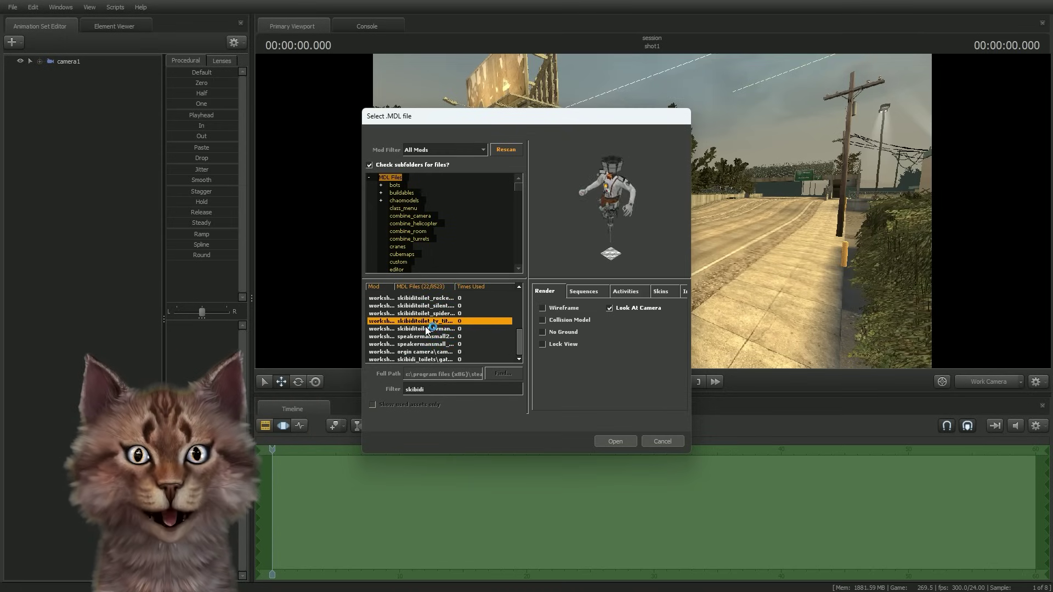
click(426, 328)
scroll(426, 324, up, 5)
click(426, 306)
click(423, 313)
click(422, 321)
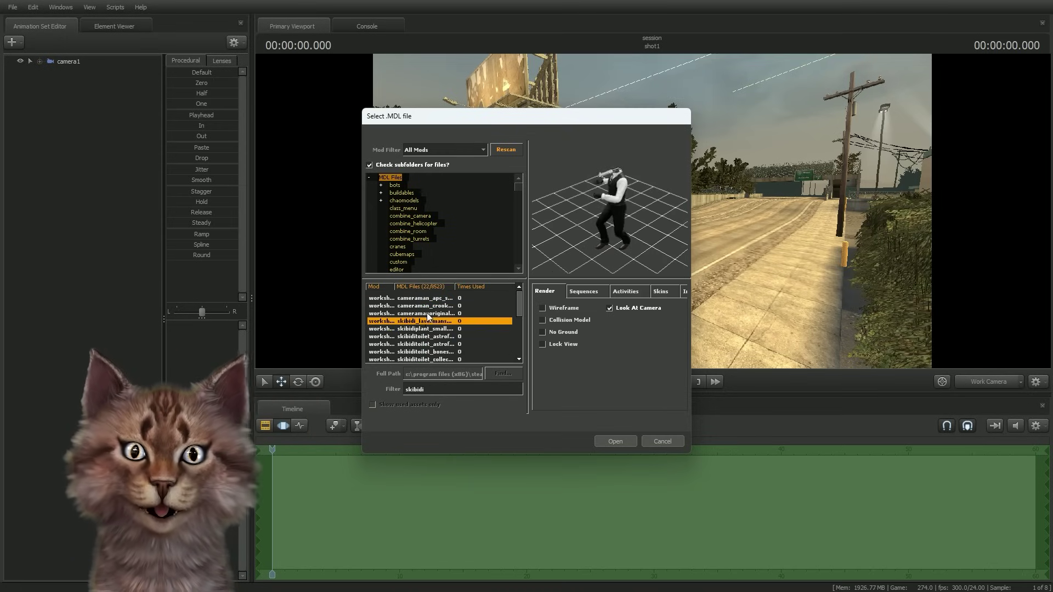
click(426, 329)
click(427, 344)
Step: Select the original cameraman model and display its list of animation sequences
click(426, 313)
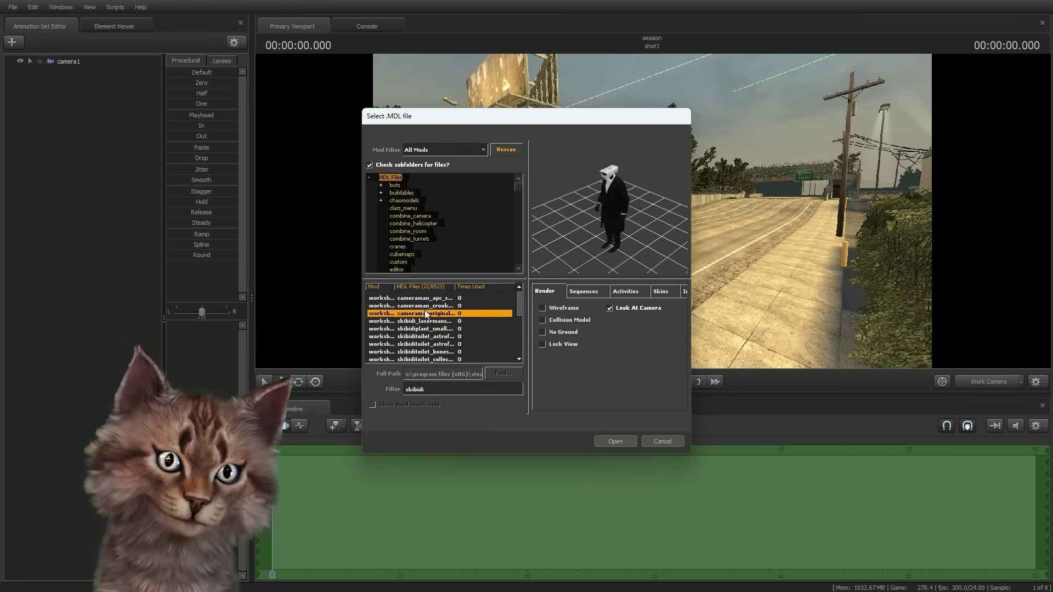
click(583, 294)
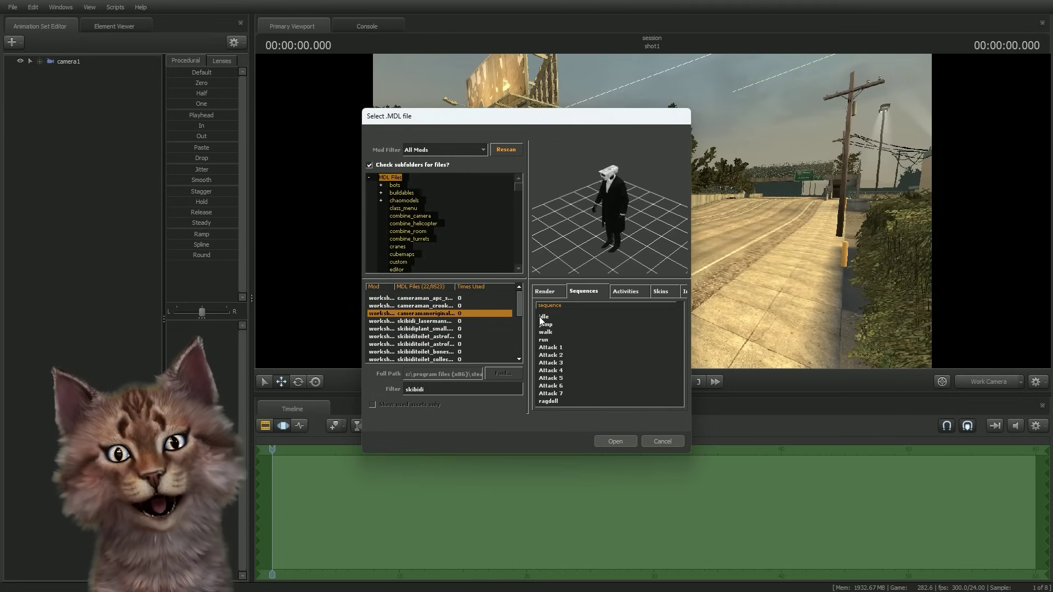